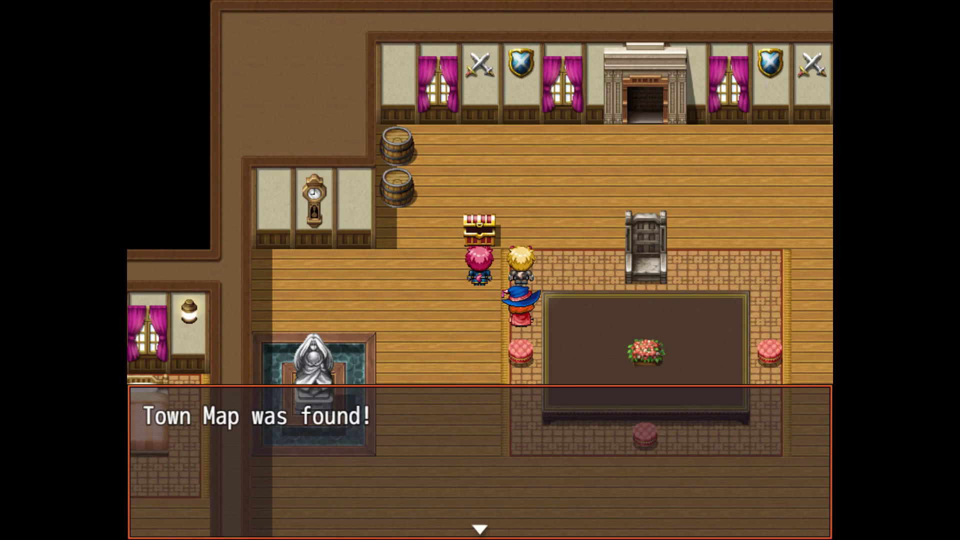
Dismiss the Town Map message and collect the Dragons Eye (Ruby) from the bedroom chest
{"action": "key", "text": "Return"}
{"action": "key", "text": "Down"}
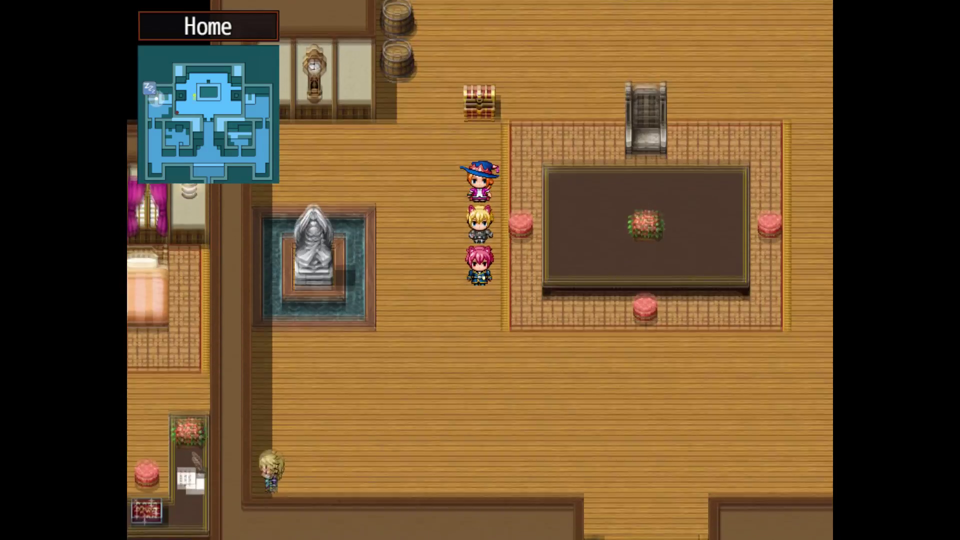
{"action": "key", "text": "Right"}
{"action": "key", "text": "Down"}
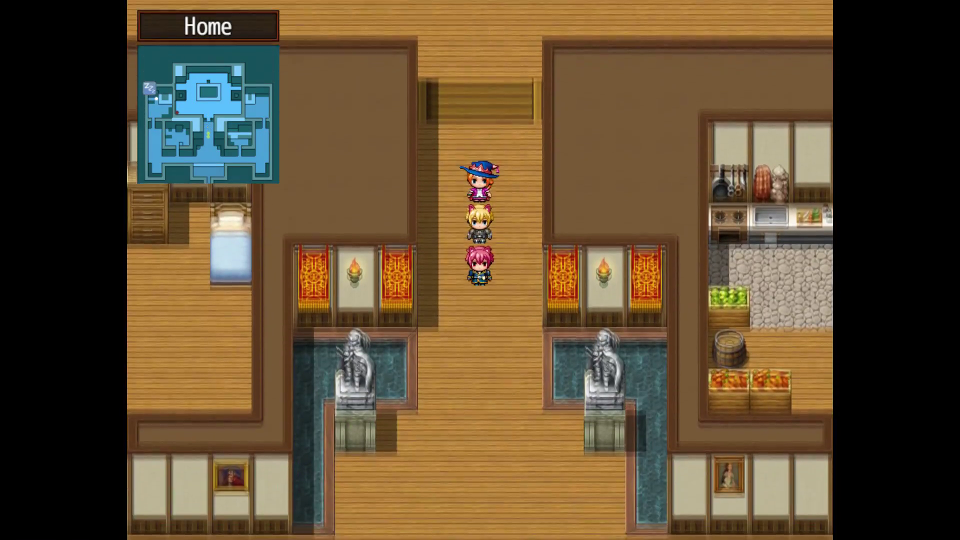
{"action": "key", "text": "Left"}
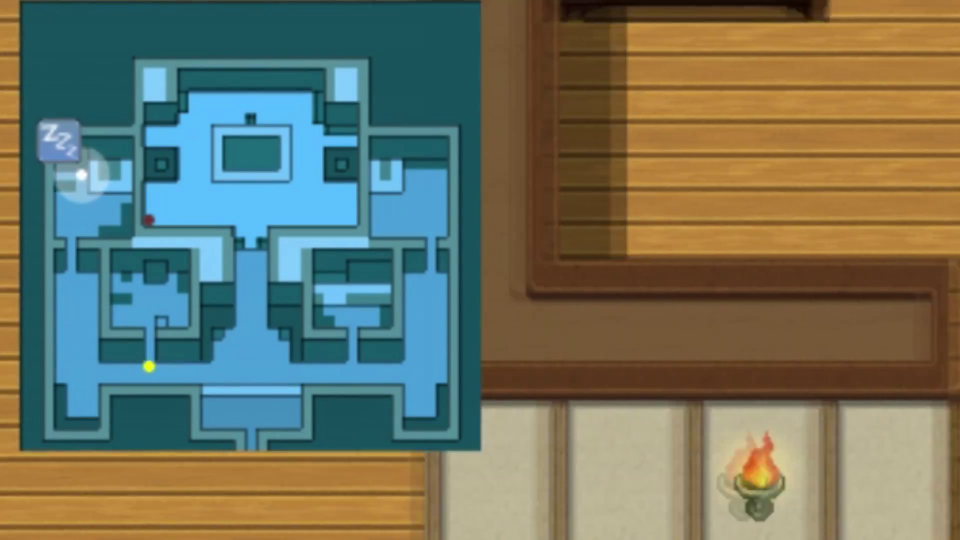
{"action": "key", "text": "Up"}
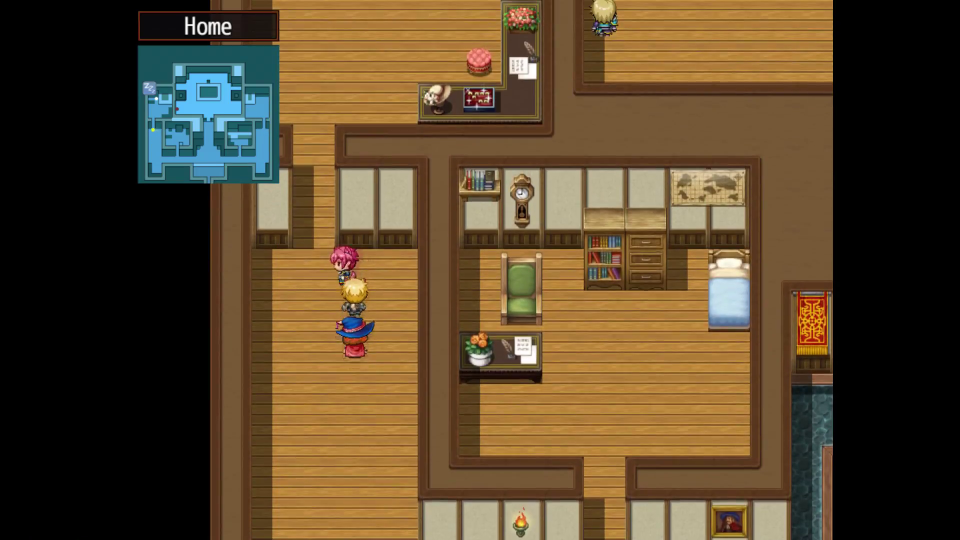
{"action": "key", "text": "Up"}
{"action": "key", "text": "Right"}
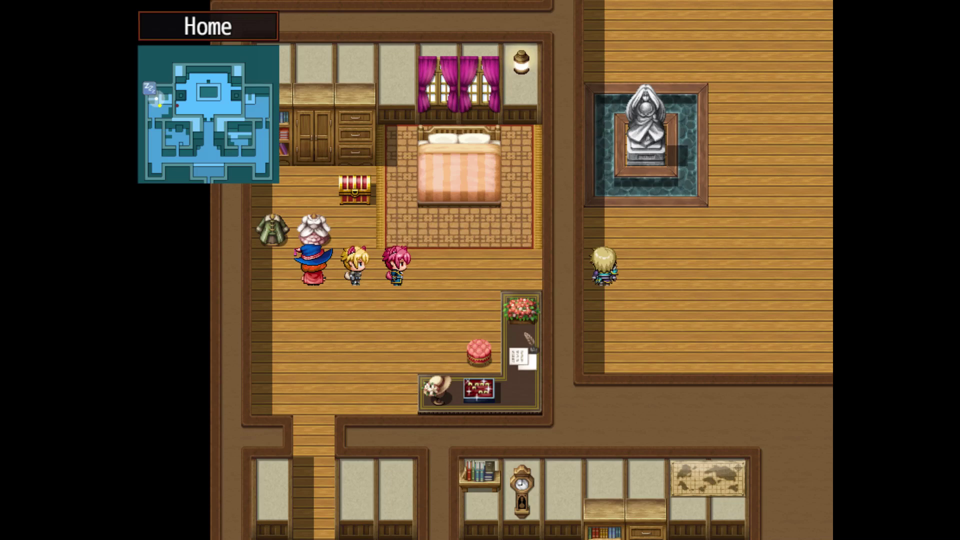
{"action": "key", "text": "Up"}
{"action": "key", "text": "Return"}
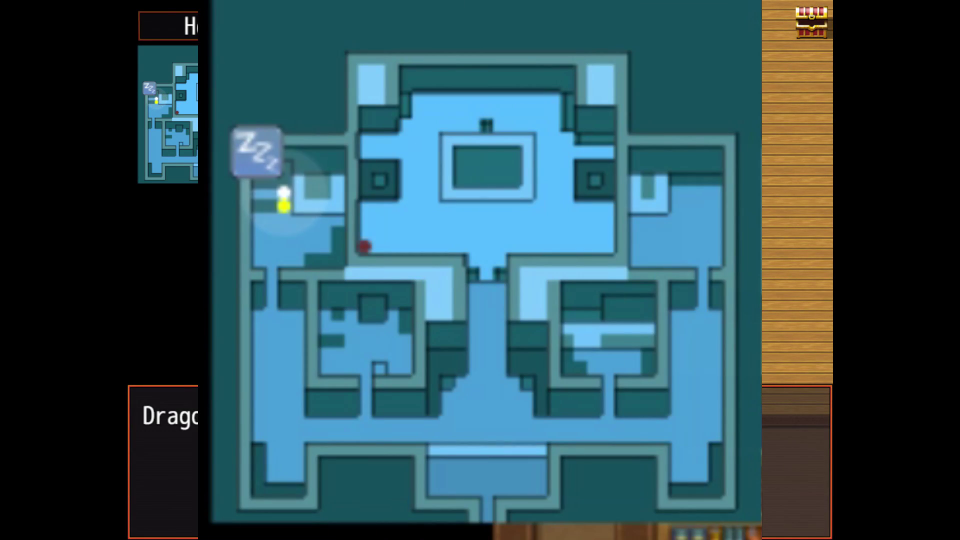
Close the enlarged minimap and walk the party down and right along the hallway
{"action": "key", "text": "Down"}
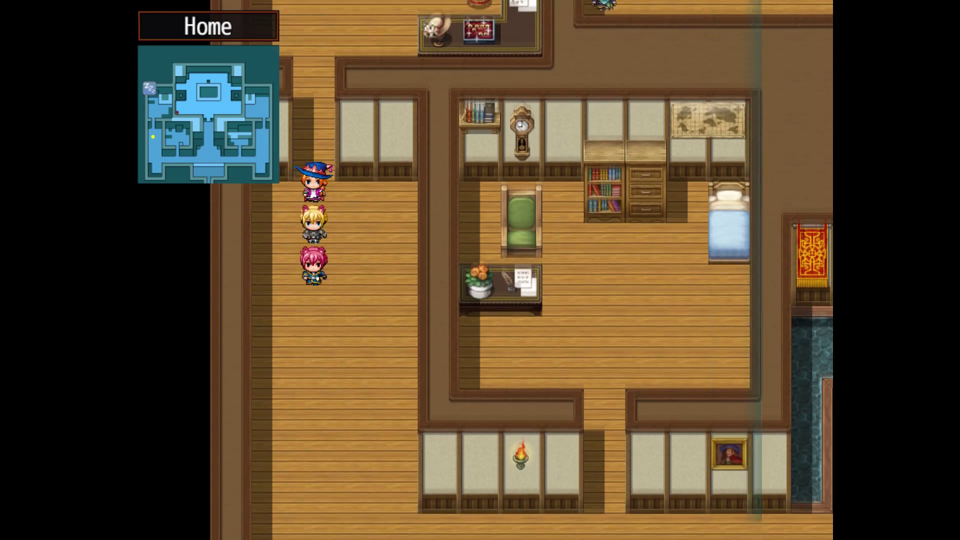
{"action": "key", "text": "Down"}
{"action": "key", "text": "Right"}
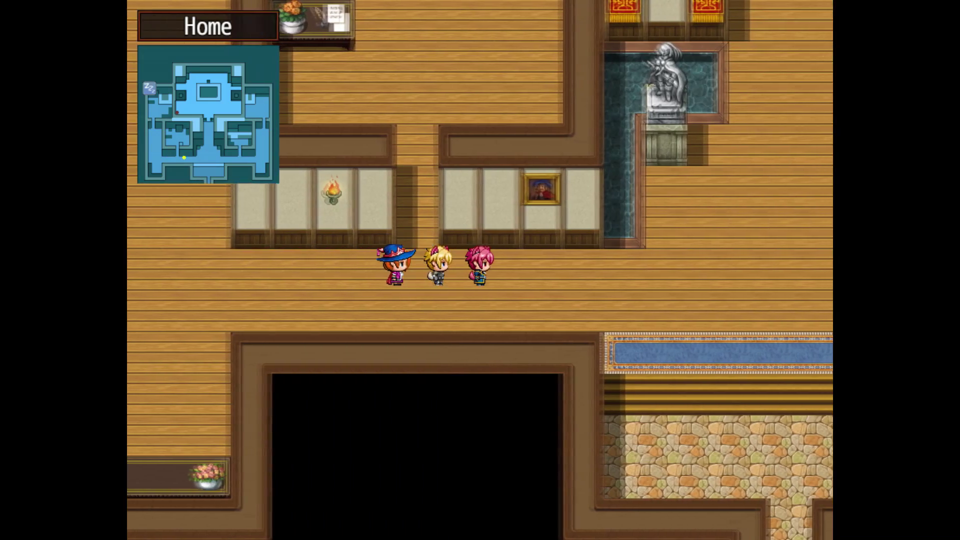
{"action": "key", "text": "Right"}
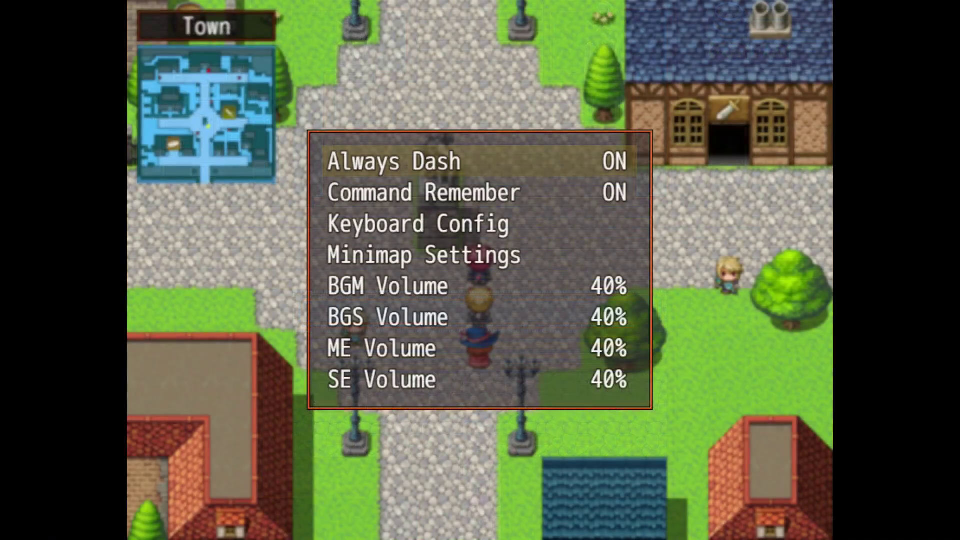
In Minimap Settings Color 1, lower Impassable Blue to 85 and Passable Blue to 155
{"action": "key", "text": "Down"}
{"action": "key", "text": "Down"}
{"action": "key", "text": "Down"}
{"action": "key", "text": "Return"}
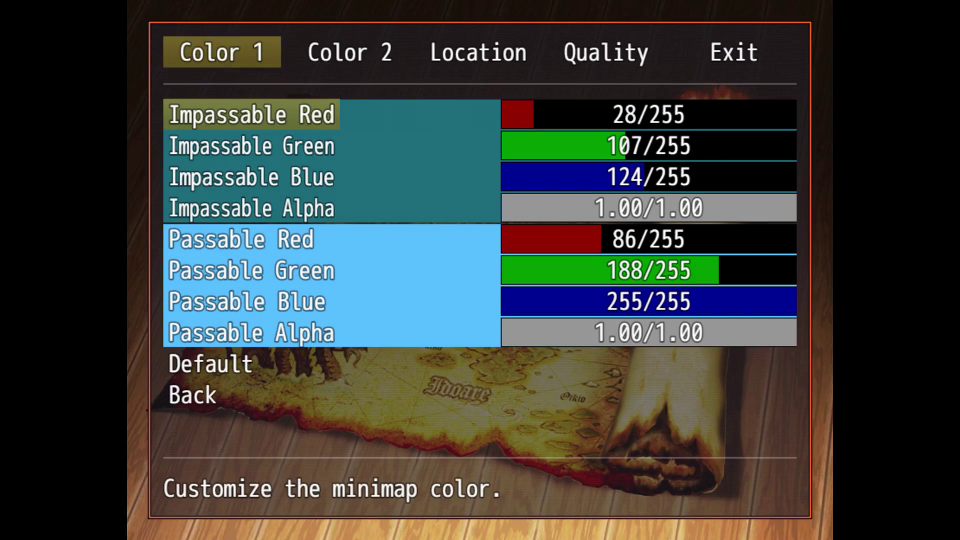
{"action": "key", "text": "Return"}
{"action": "key", "text": "Down"}
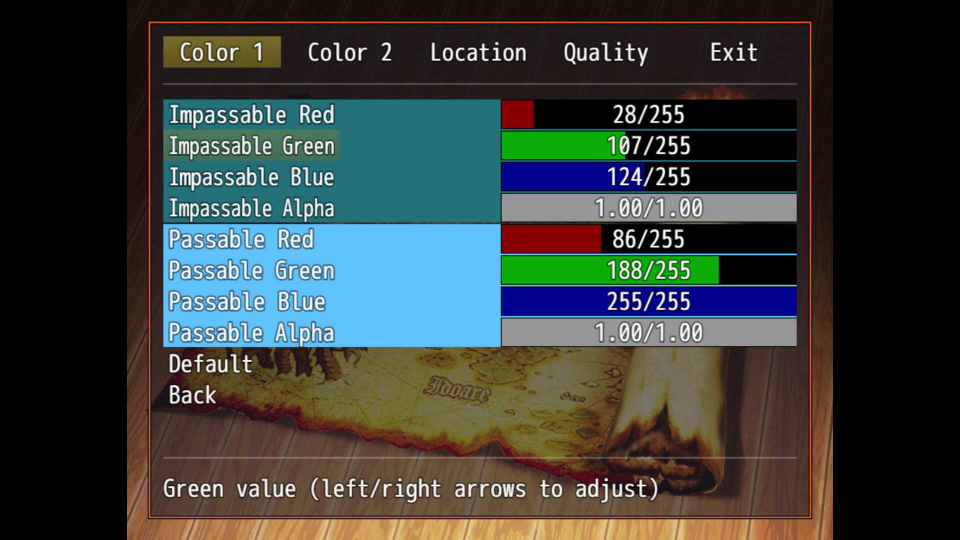
{"action": "key", "text": "Down"}
{"action": "key", "text": "Left"}
{"action": "key", "text": "Down"}
{"action": "key", "text": "Down"}
{"action": "key", "text": "Down"}
{"action": "key", "text": "Down"}
{"action": "key", "text": "Left"}
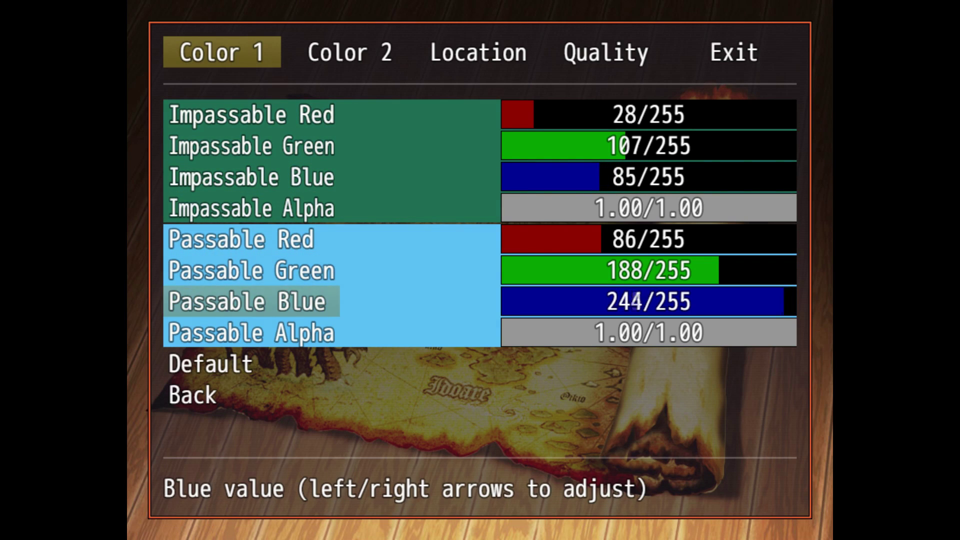
{"action": "key", "text": "Left"}
{"action": "key", "text": "Escape"}
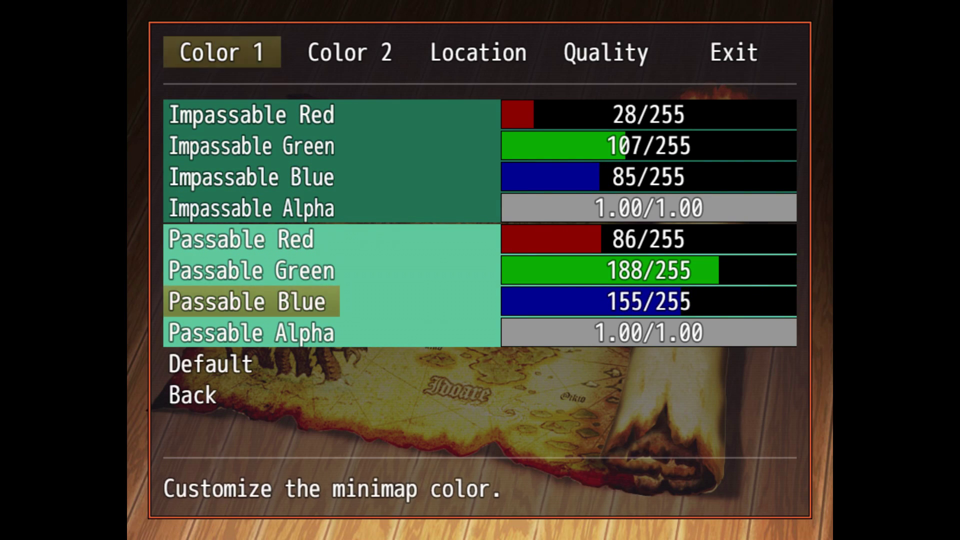
{"action": "key", "text": "Escape"}
{"action": "key", "text": "Escape"}
{"action": "key", "text": "Escape"}
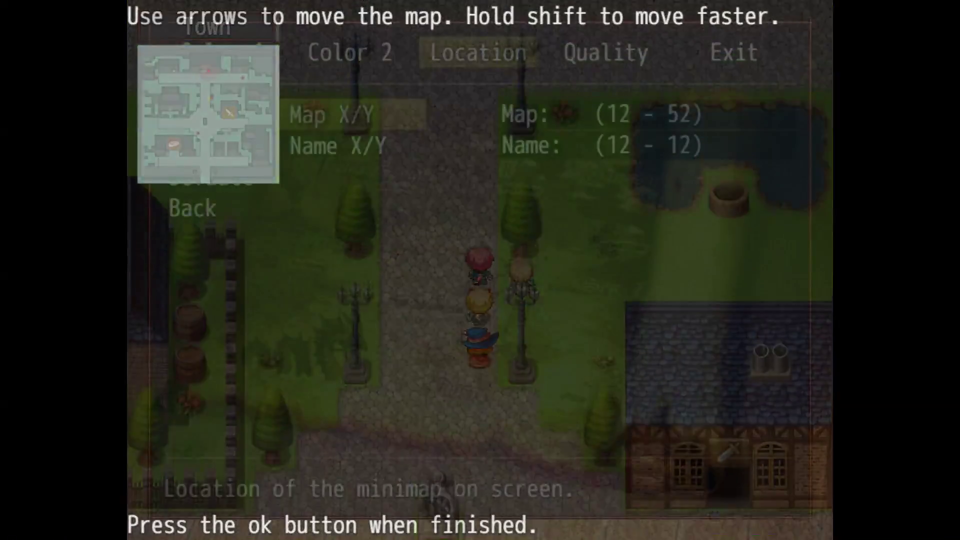
Reposition the minimap into the bottom-right corner of the screen
{"action": "key", "text": "Down"}
{"action": "key", "text": "Right"}
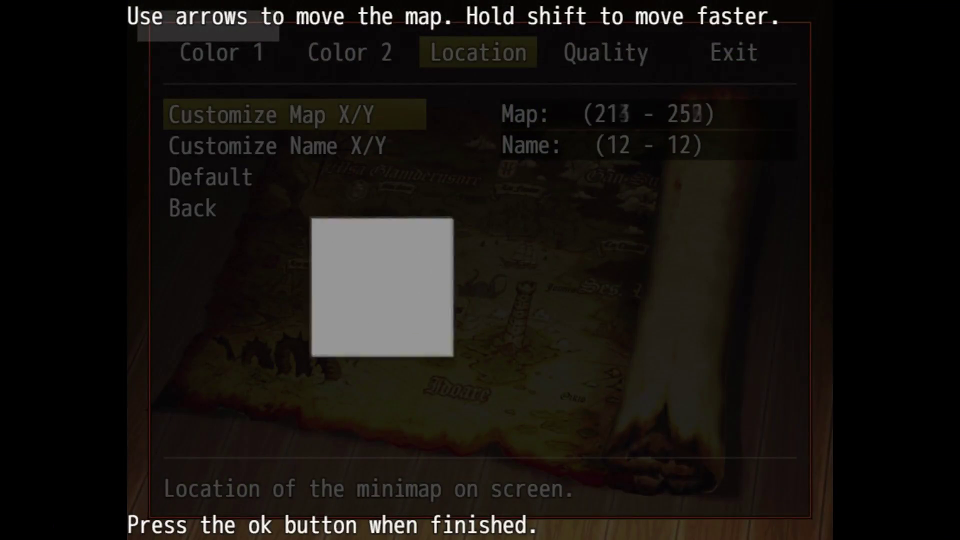
{"action": "key", "text": "Down"}
{"action": "key", "text": "Right"}
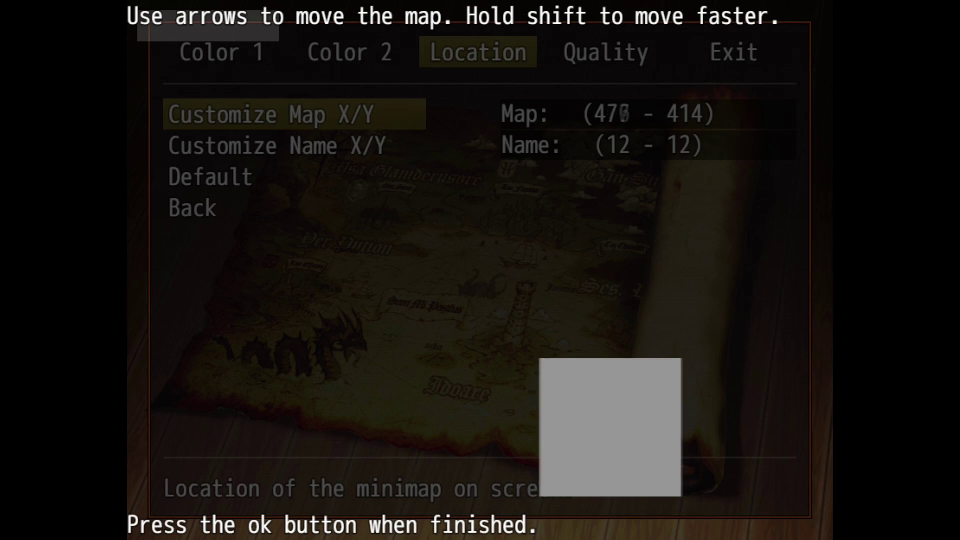
{"action": "key", "text": "Right"}
{"action": "key", "text": "Down"}
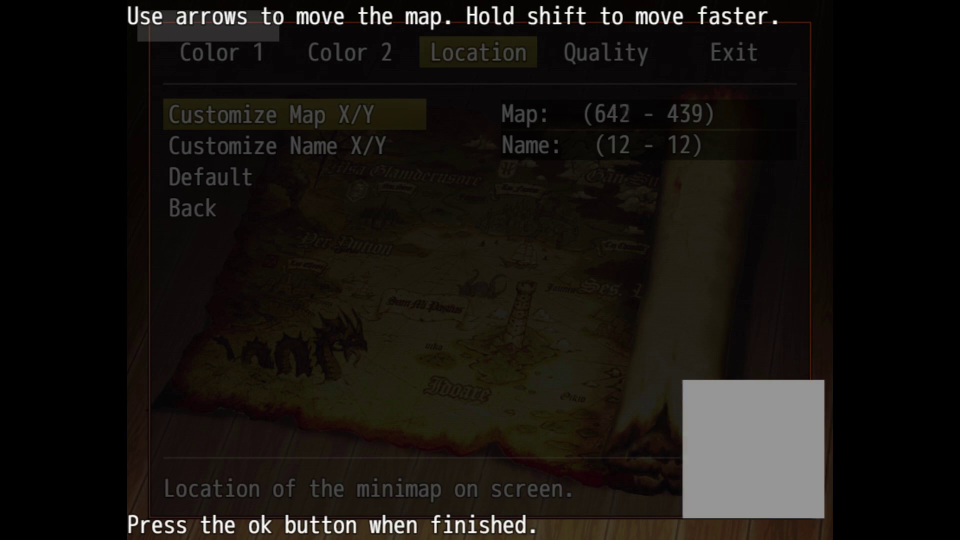
{"action": "key", "text": "Down"}
{"action": "key", "text": "Right"}
{"action": "key", "text": "Down"}
{"action": "key", "text": "Return"}
Apply the Low minimap quality preset
{"action": "key", "text": "Escape"}
{"action": "key", "text": "Right"}
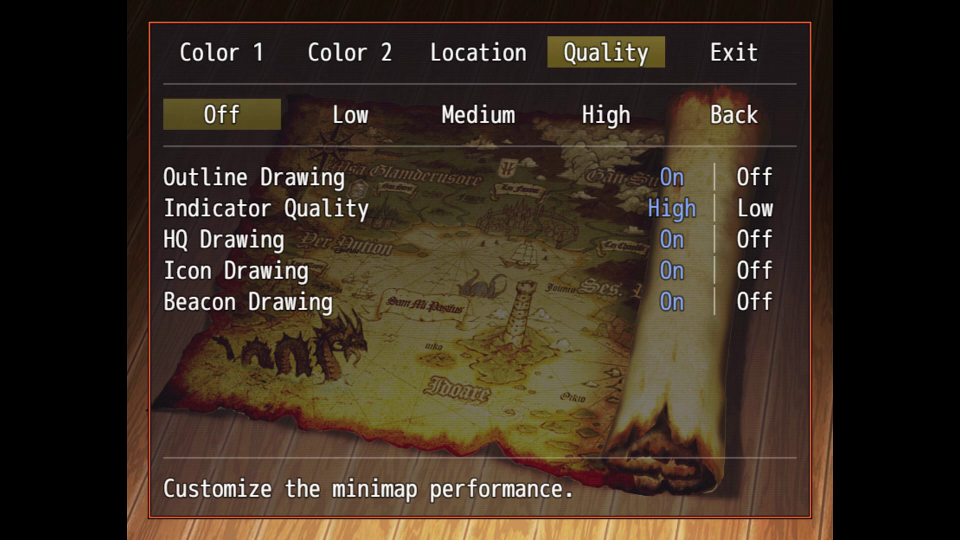
{"action": "key", "text": "Right"}
{"action": "key", "text": "Return"}
Back on the map, walk up through the house with the enlarged minimap shown, then hide it
{"action": "key", "text": "Escape"}
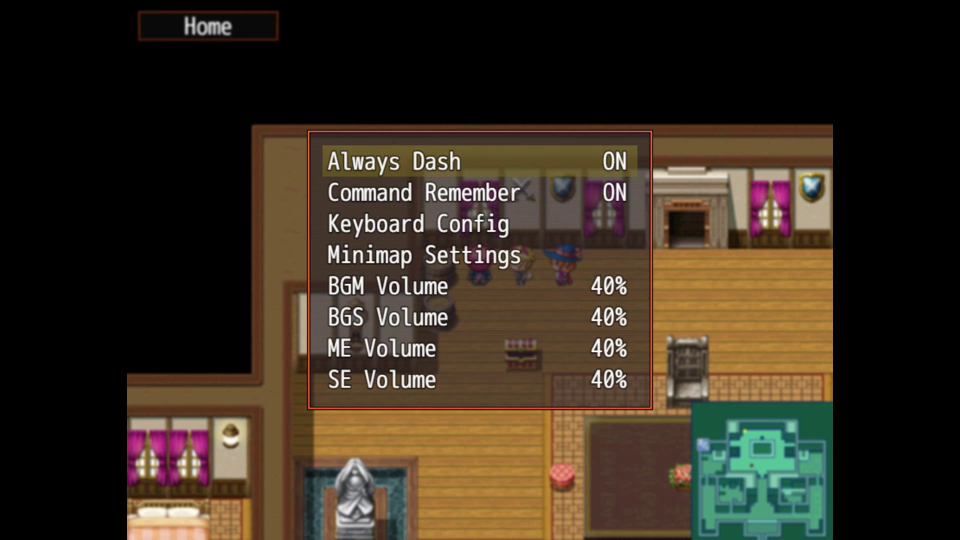
{"action": "key", "text": "Escape"}
{"action": "key", "text": "Escape"}
{"action": "key", "text": "m"}
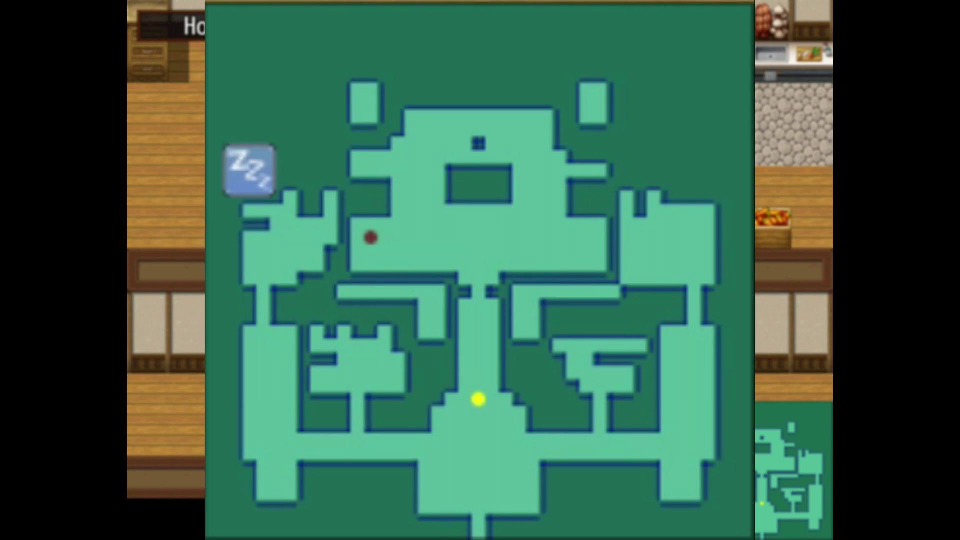
{"action": "key", "text": "Up"}
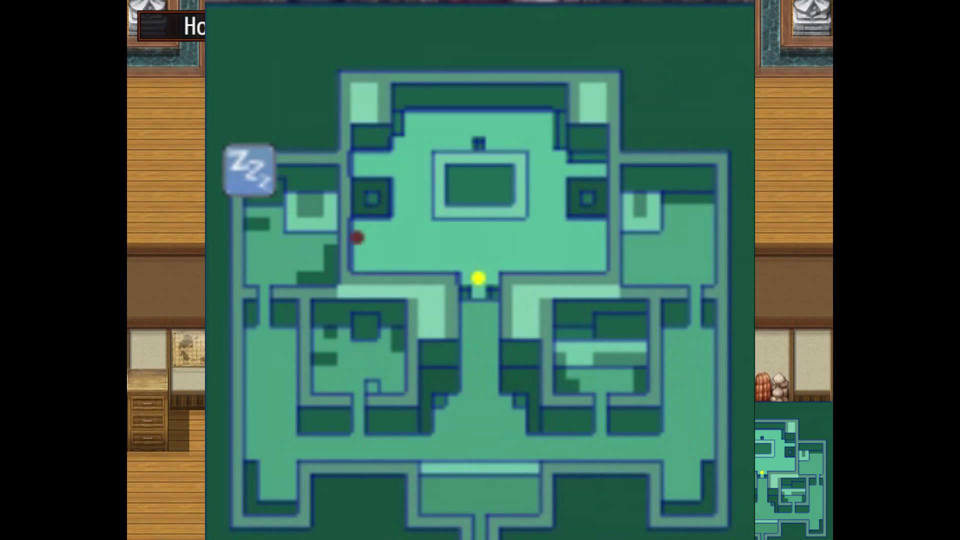
{"action": "key", "text": "Up"}
{"action": "key", "text": "Left"}
{"action": "key", "text": "Up"}
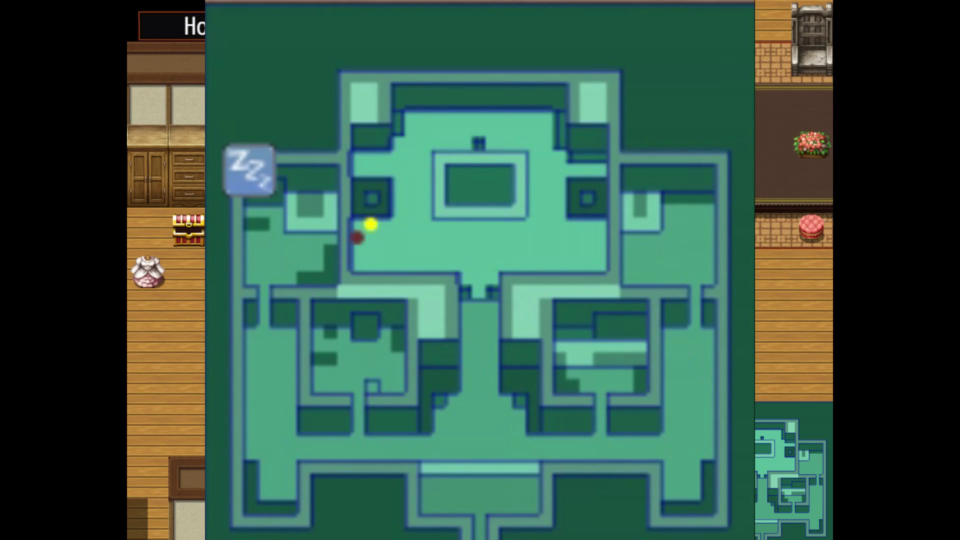
{"action": "key", "text": "Escape"}
Walk the party along the top wall and back down and up through the house
{"action": "key", "text": "Right"}
{"action": "key", "text": "Up"}
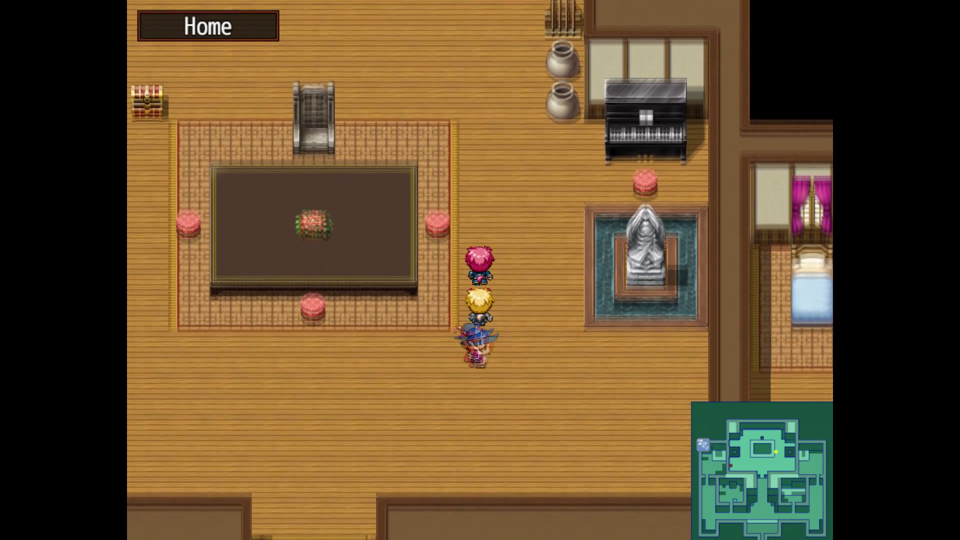
{"action": "key", "text": "Up"}
{"action": "key", "text": "Left"}
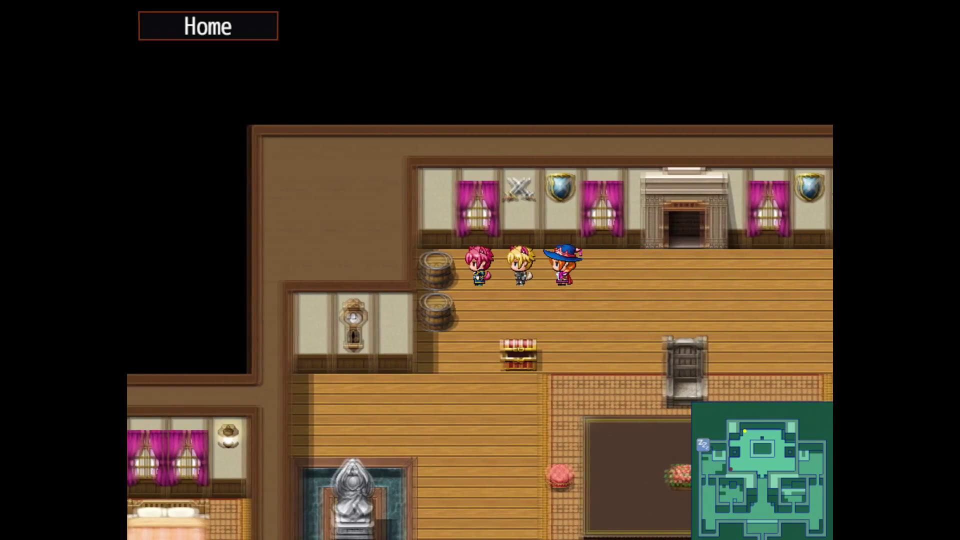
{"action": "key", "text": "Down"}
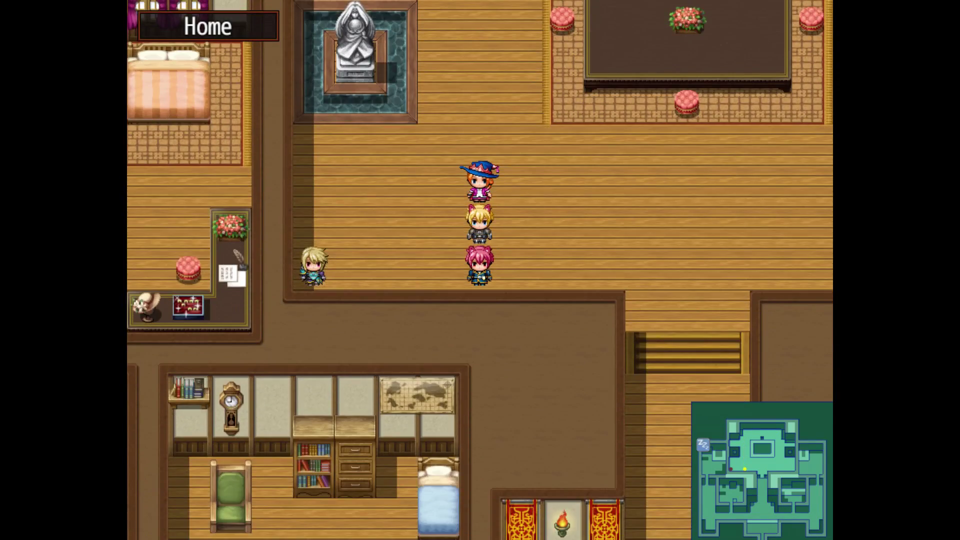
{"action": "key", "text": "Up"}
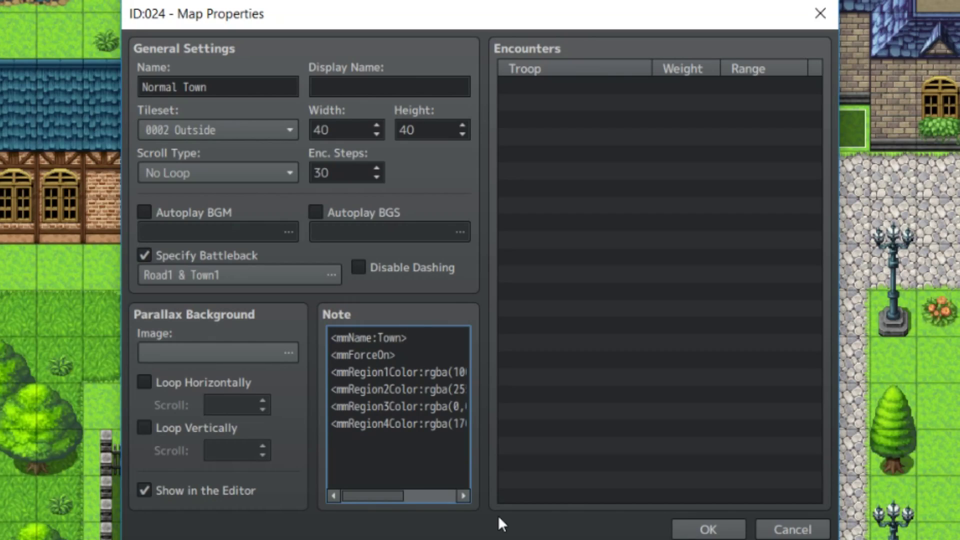